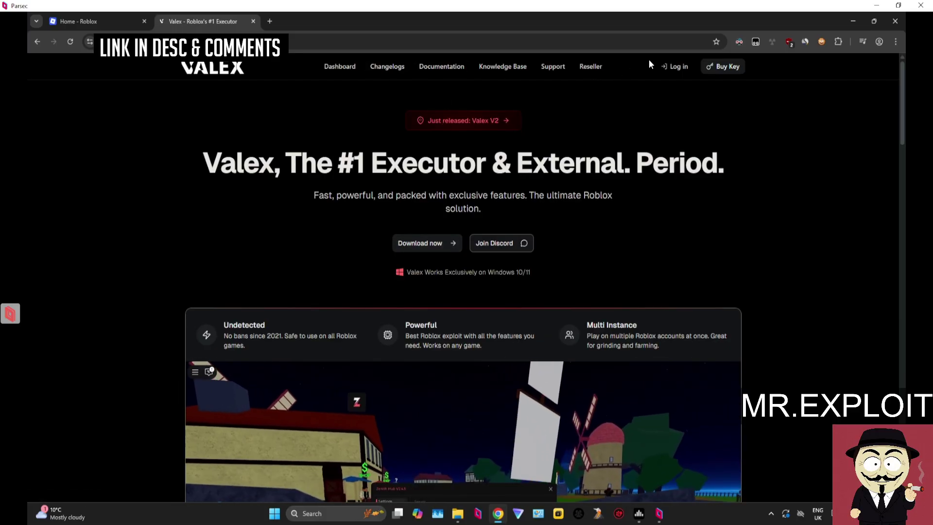
- Download the Executor Version of Valex as Valex_Executor.zip (29.6 MB)
left_click(433, 246)
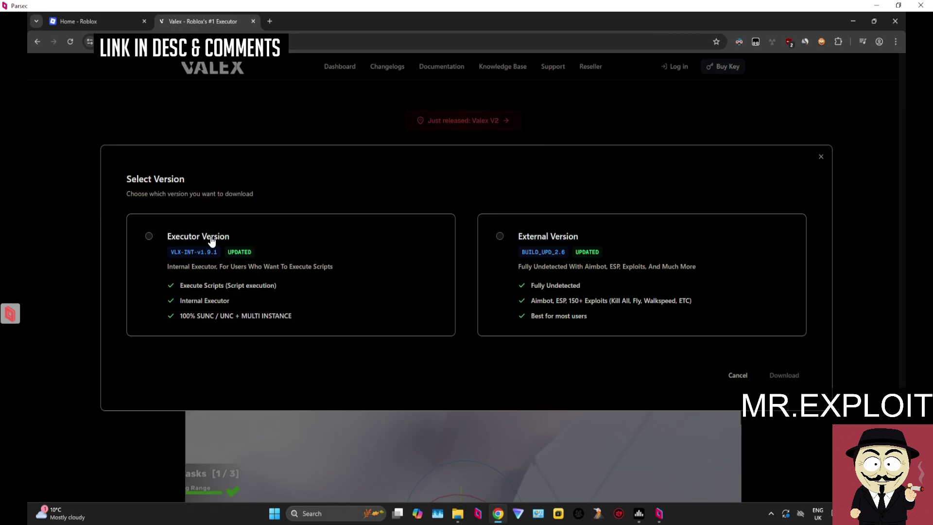
left_click(208, 244)
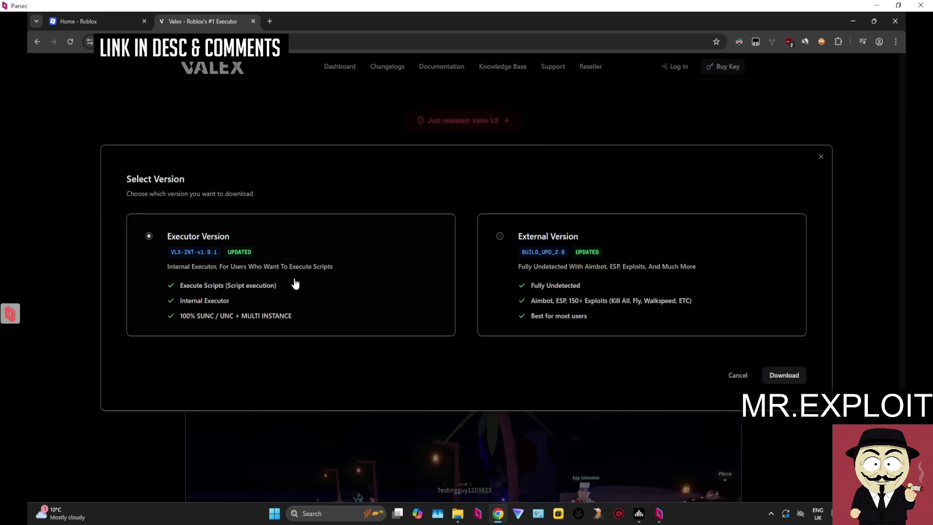
left_click(795, 375)
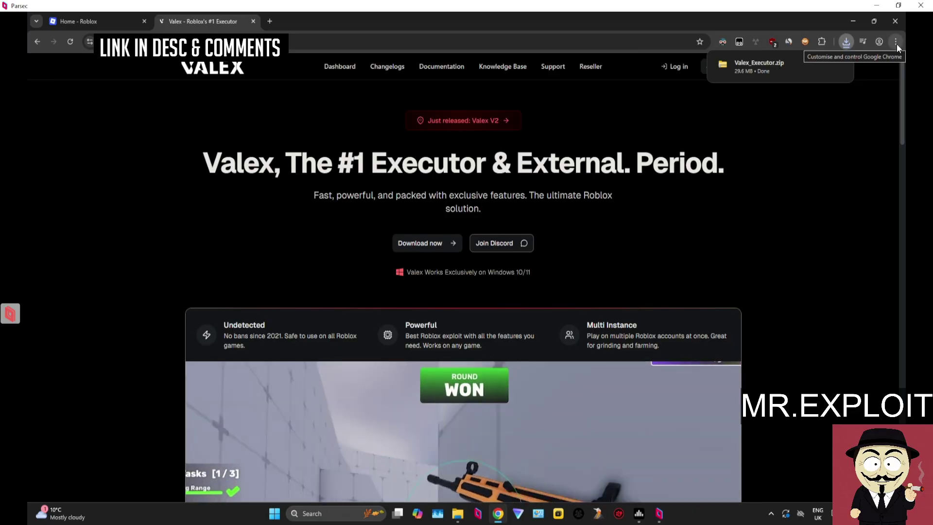
left_click(895, 42)
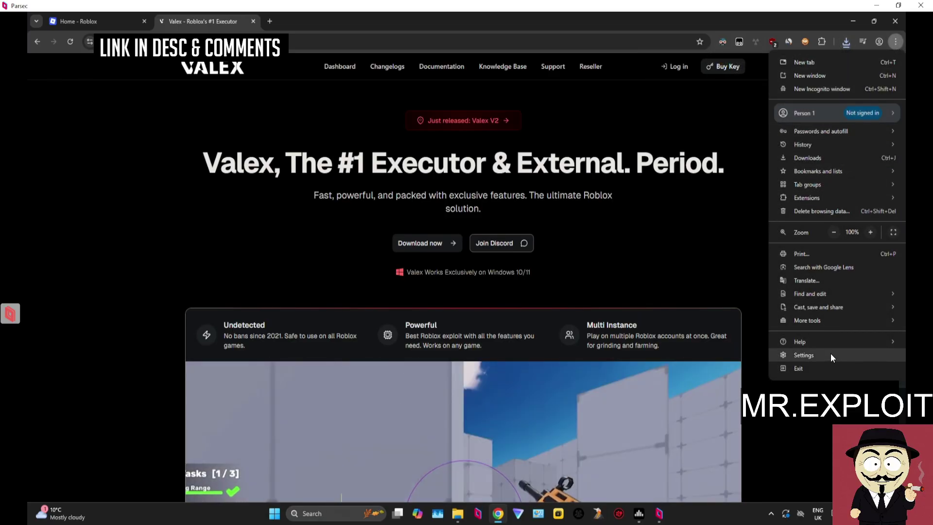
left_click(828, 354)
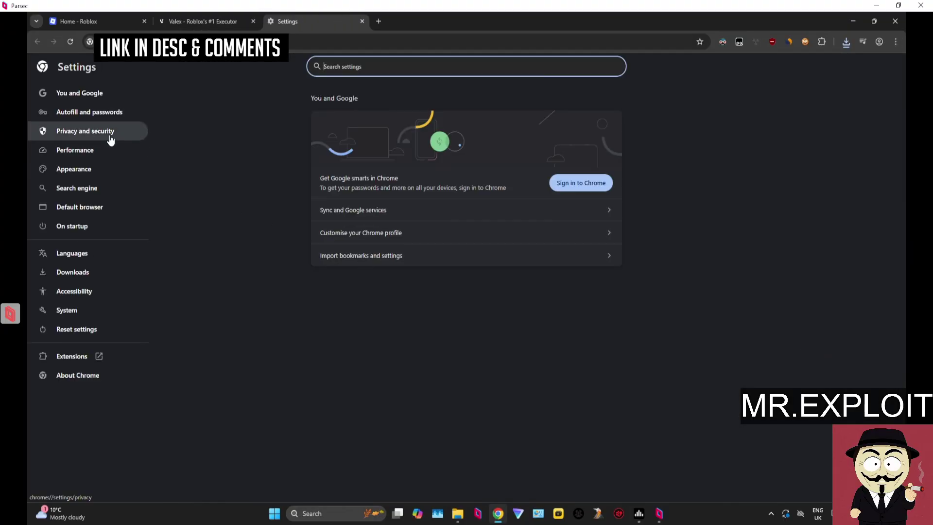
left_click(134, 132)
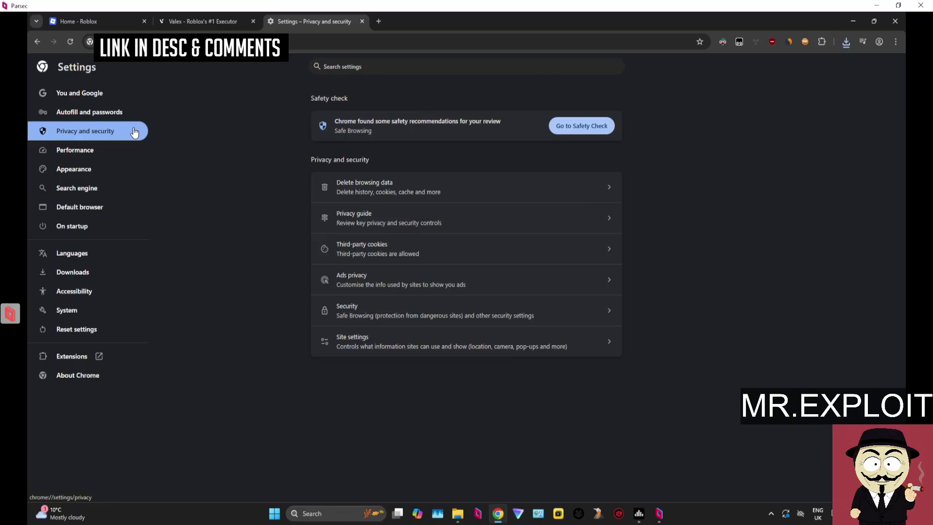
left_click(395, 311)
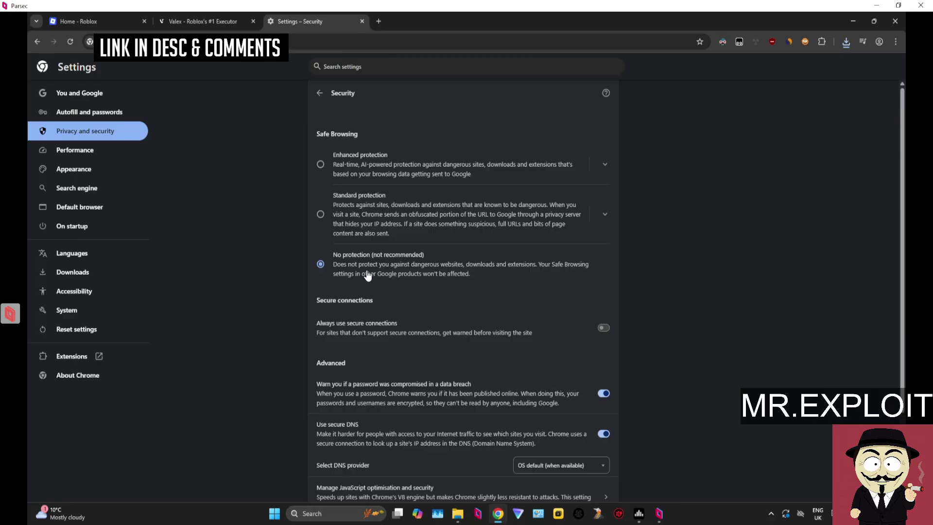
left_click(362, 21)
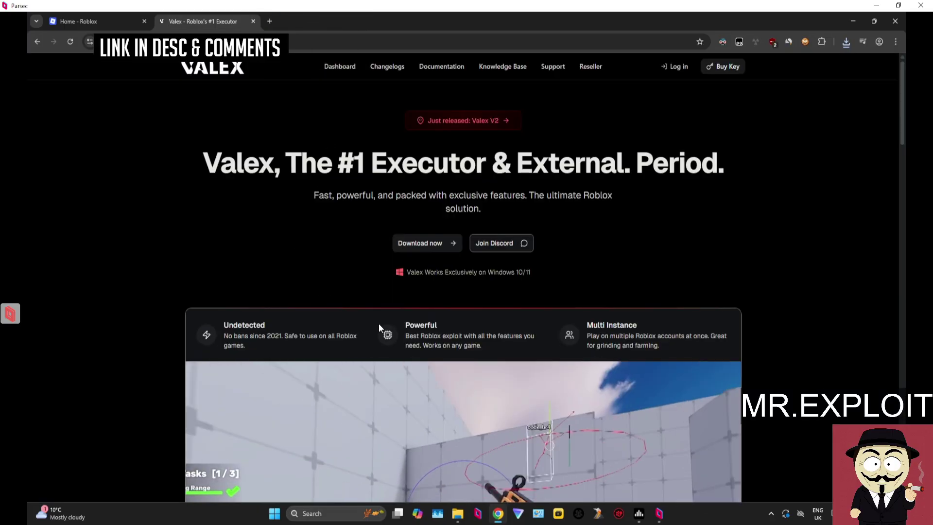
left_click(437, 241)
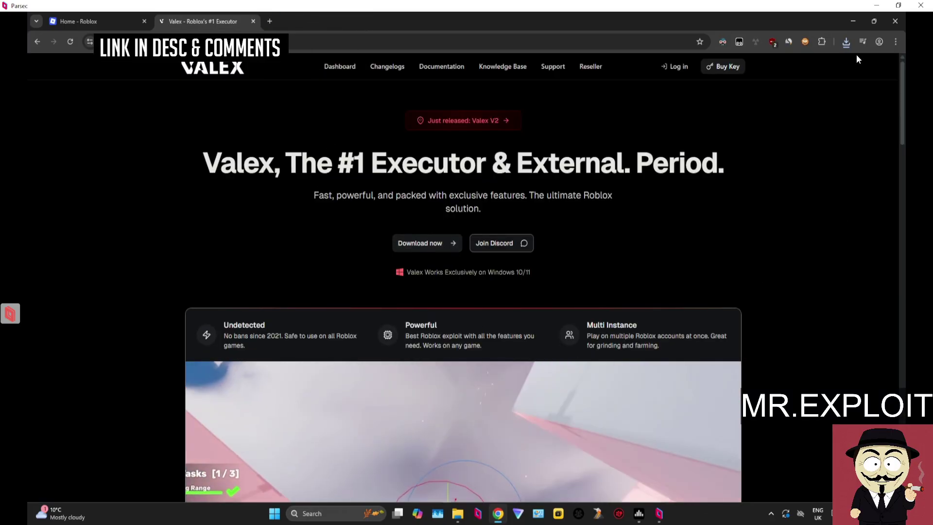
left_click(846, 42)
left_click(763, 76)
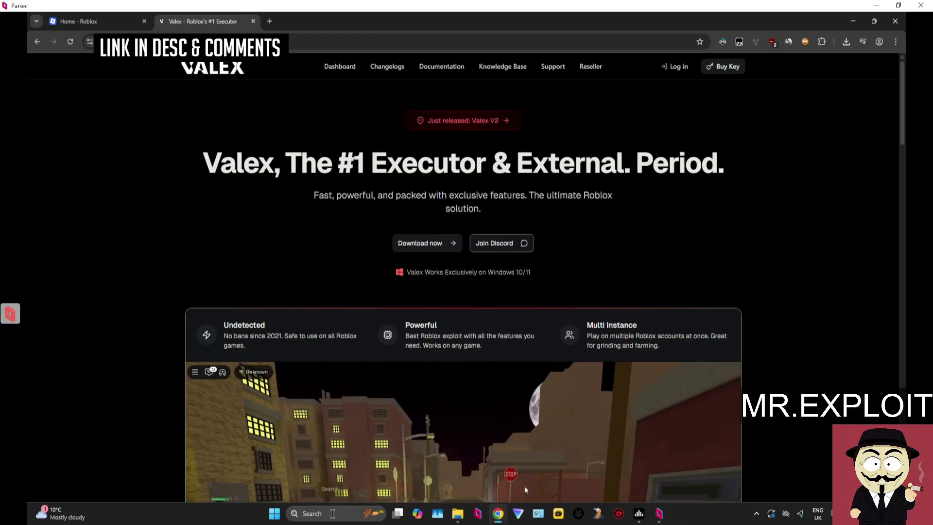
left_click(332, 514)
type("virus &")
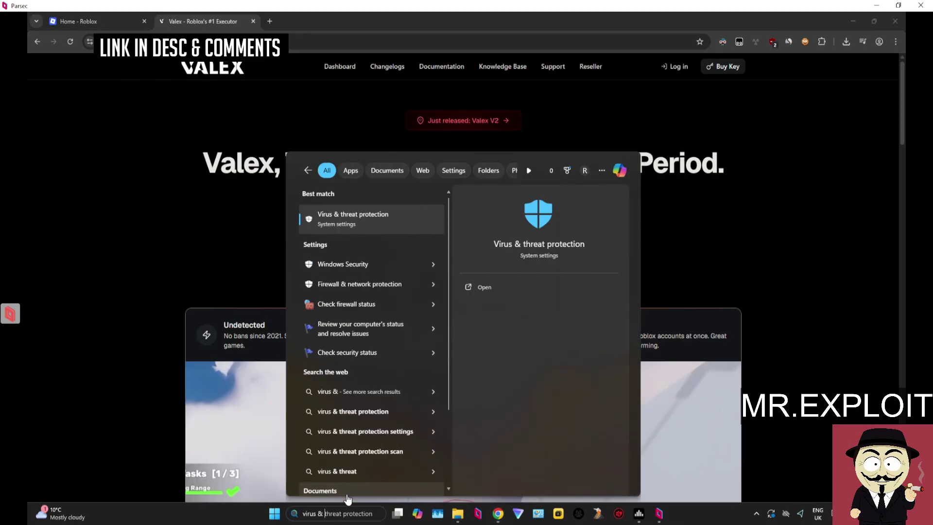
key("Return")
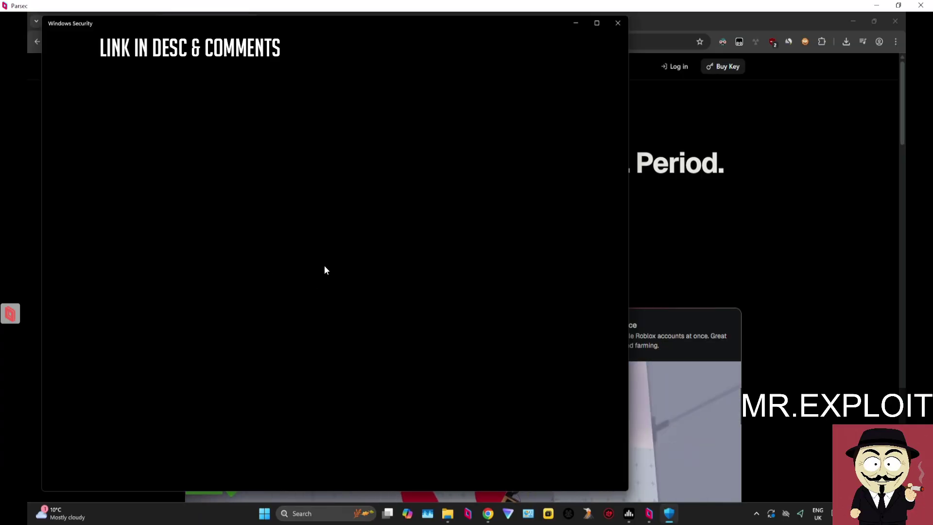
scroll(325, 266, "down", 2)
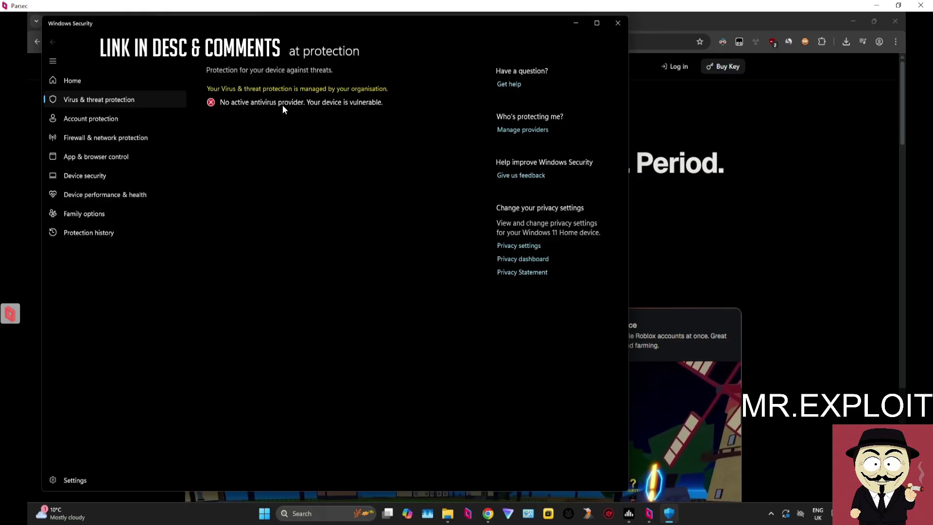
left_click(618, 23)
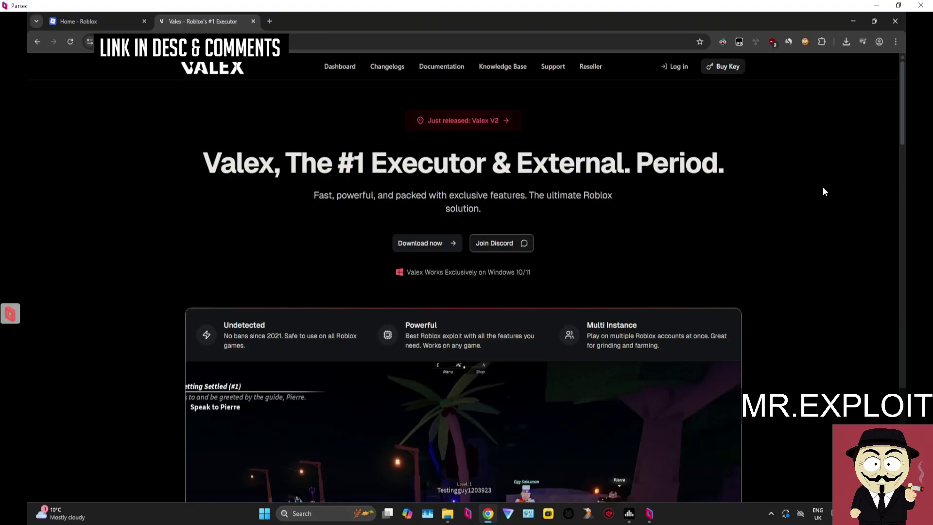
- Move the Valex_Executor zip from Downloads onto the desktop and bring up its options
left_click(846, 42)
left_click(853, 25)
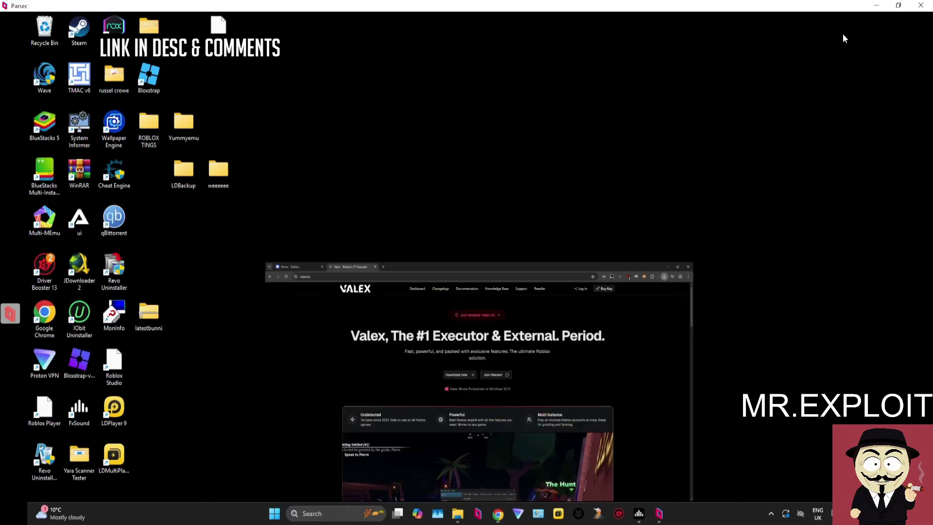
left_click(457, 514)
left_click_drag(209, 110, 571, 83)
left_click_drag(506, 170, 226, 228)
left_click(742, 78)
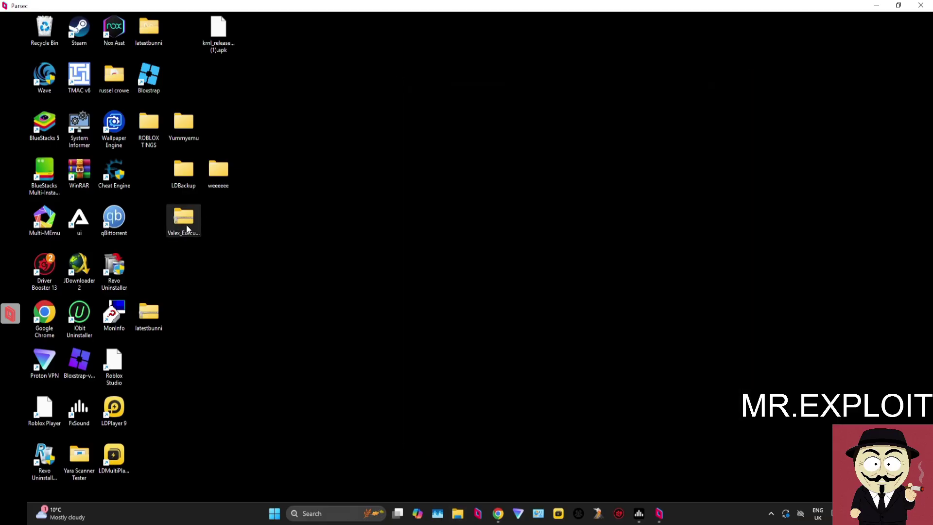
left_click_drag(287, 257, 255, 263)
right_click(261, 273)
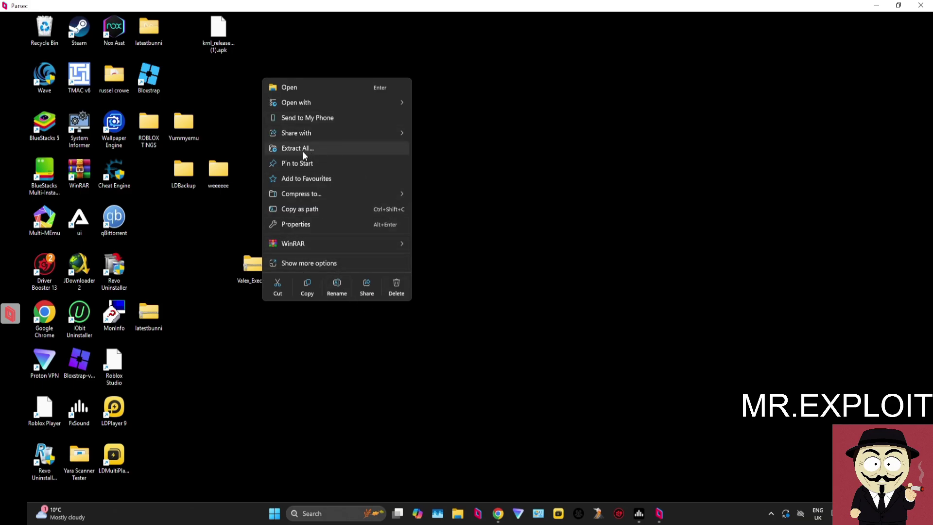
- Extract the zip into a Valex_Executor folder and launch Valex.exe with admin rights
left_click(339, 149)
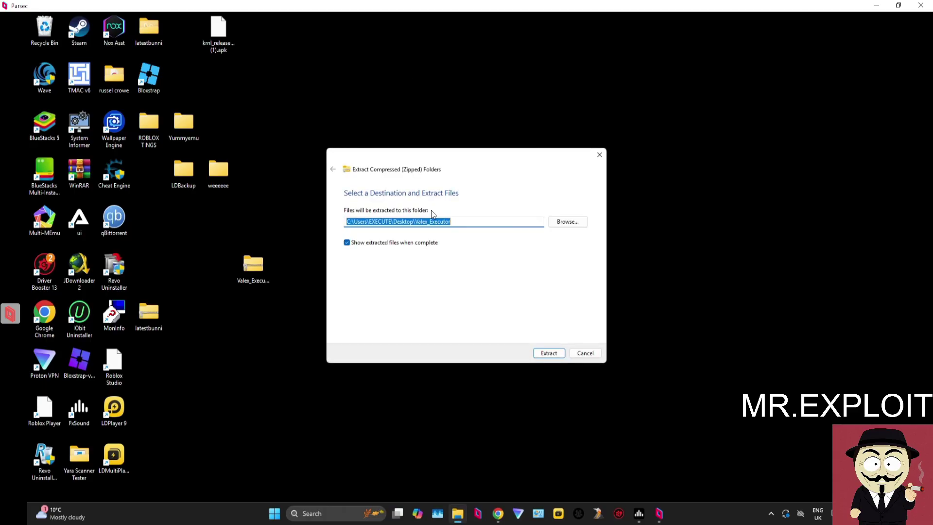
left_click(548, 354)
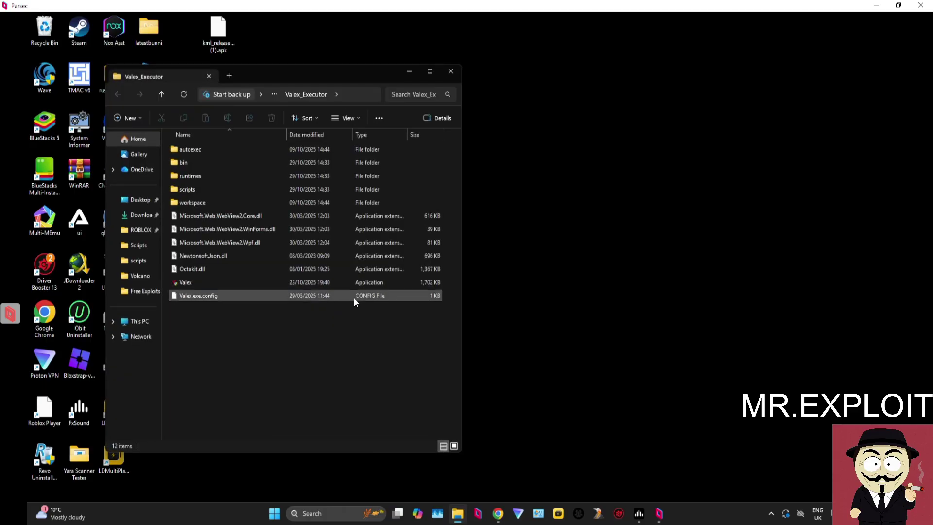
left_click_drag(270, 75, 246, 85)
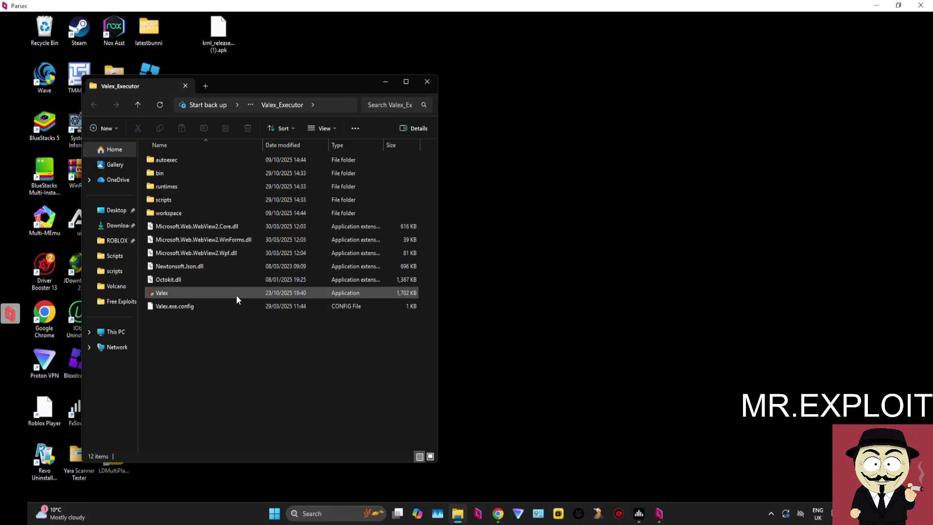
double_click(183, 293)
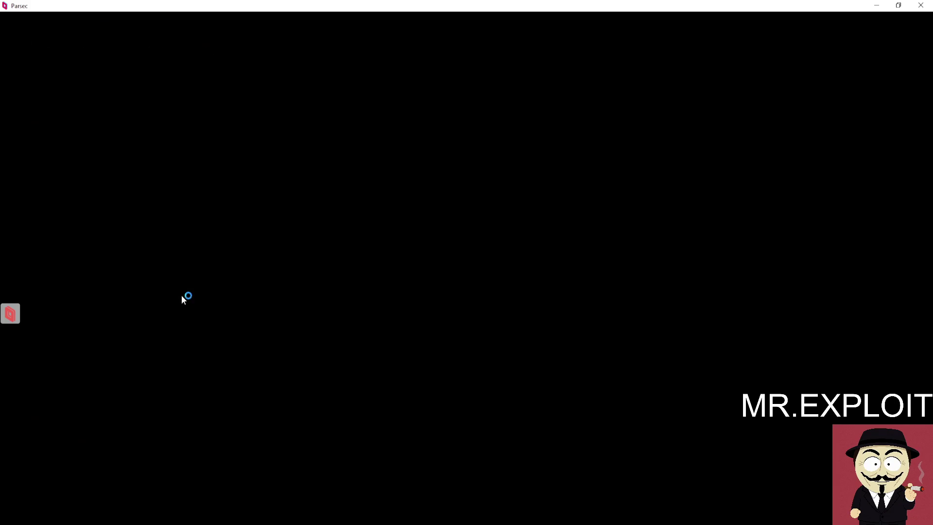
left_click(449, 345)
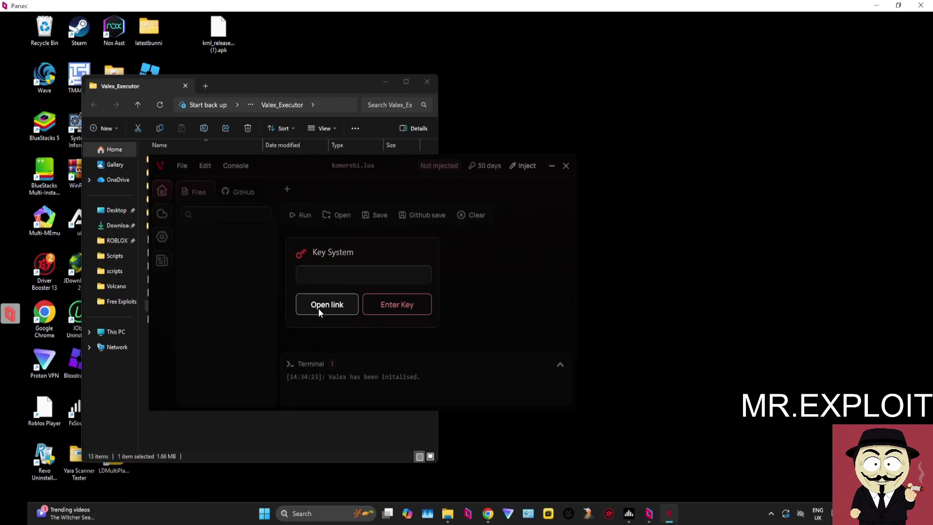
- Open the Valex Key System page and close the 1Cheats store tab
left_click(319, 307)
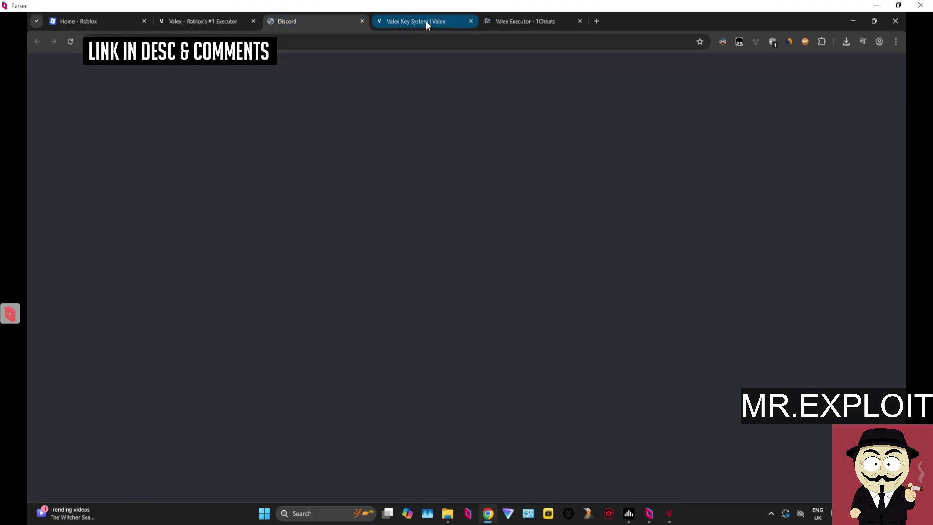
left_click(426, 21)
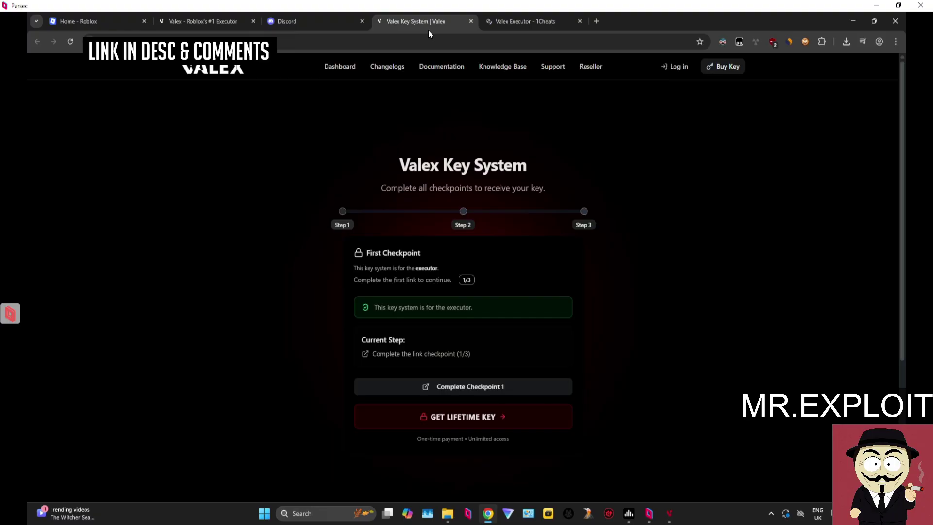
left_click(569, 20)
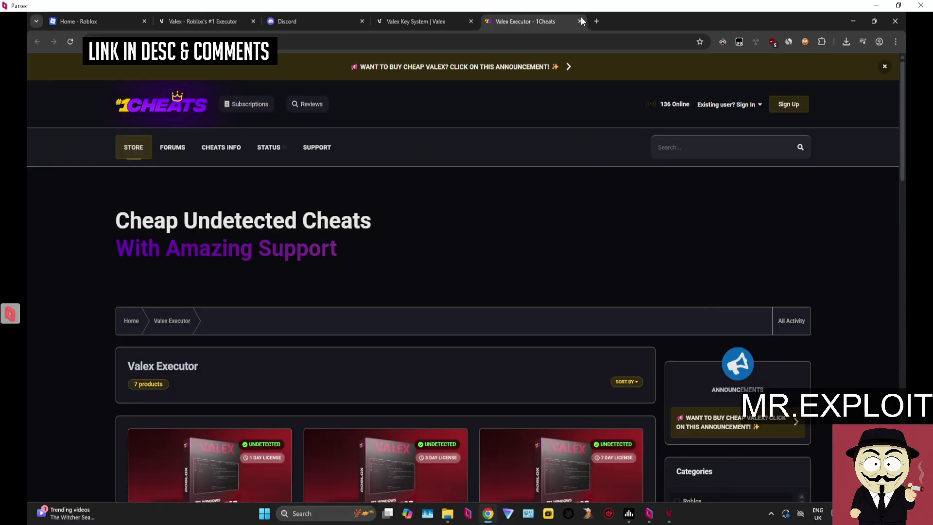
left_click(579, 21)
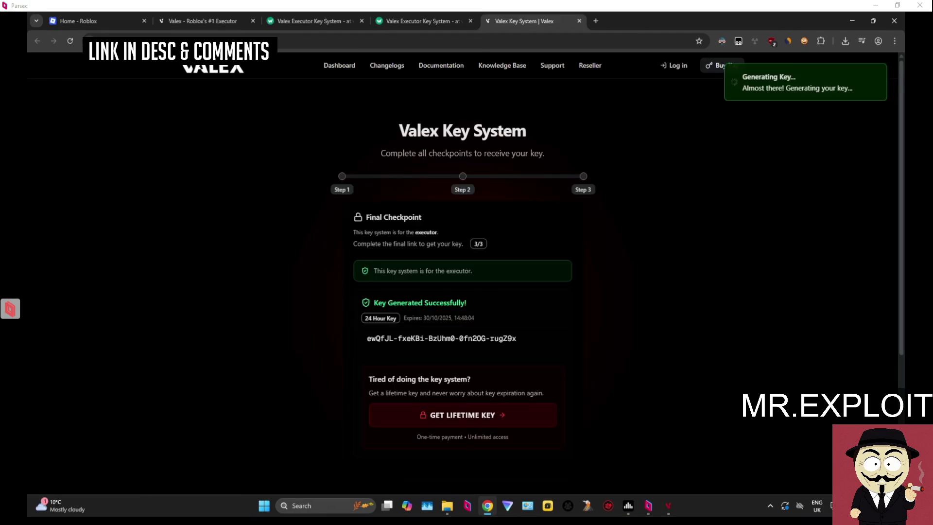
- Copy the generated 24-hour key and submit it in Valex to unlock the editor
triple_click(444, 343)
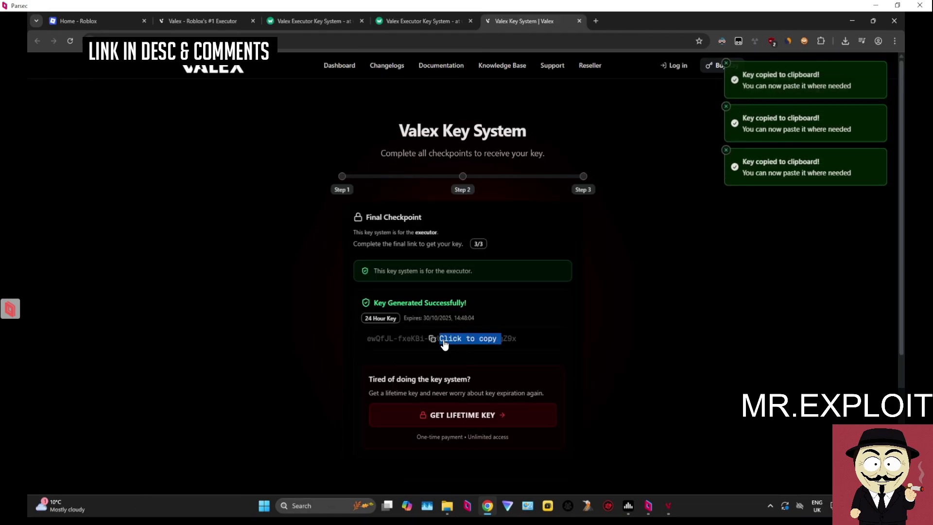
left_click(668, 505)
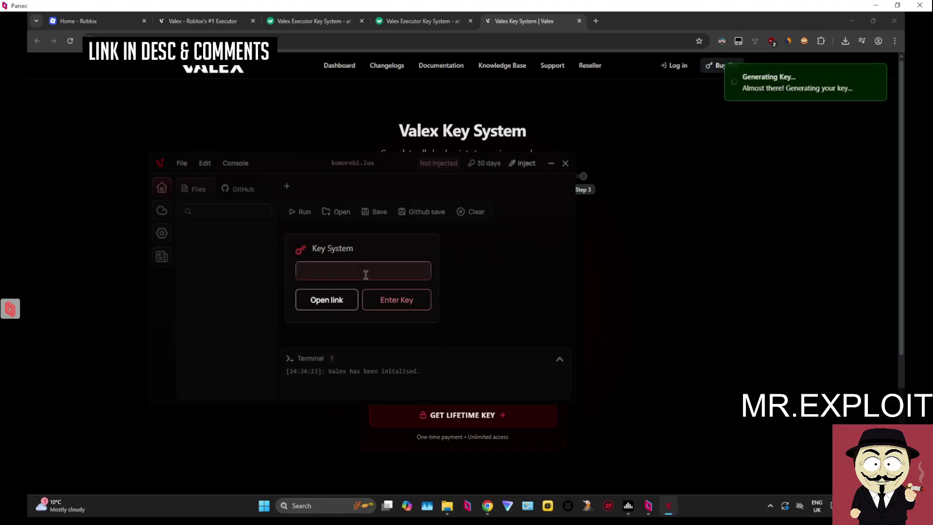
left_click(396, 302)
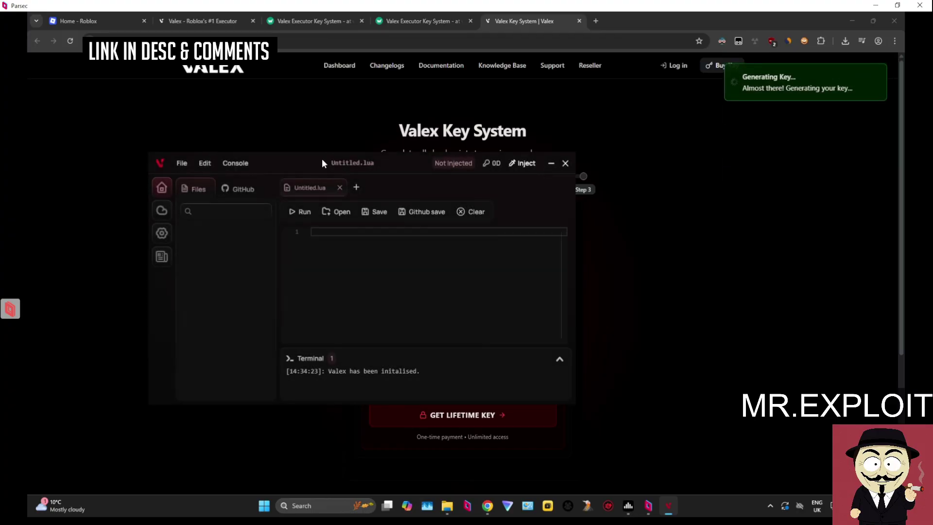
left_click_drag(322, 158, 293, 163)
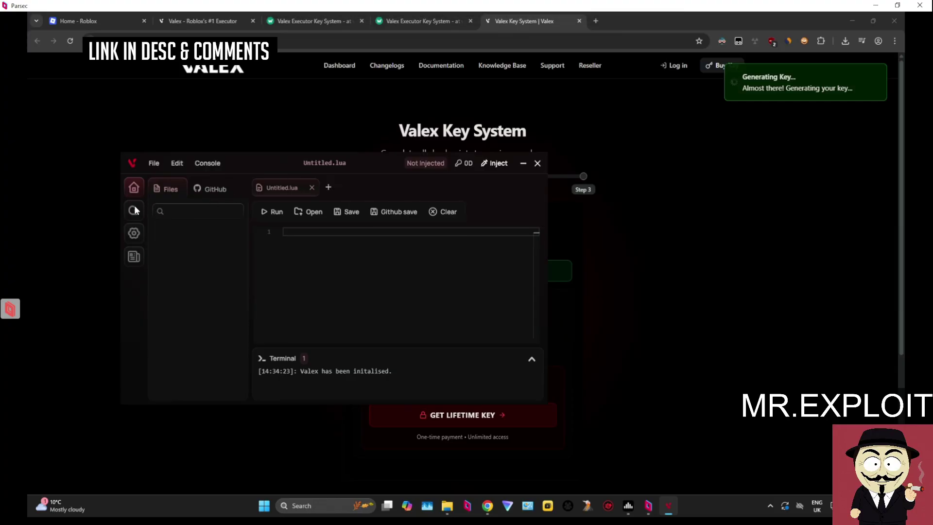
left_click(135, 234)
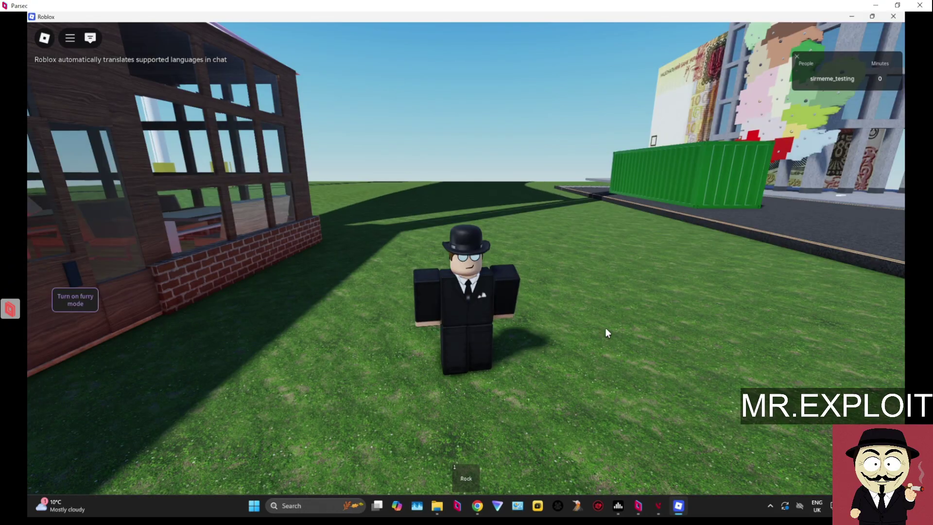
- Inject Valex into the running Roblox game and move the Loader.exe console aside
key("a")
left_click(659, 505)
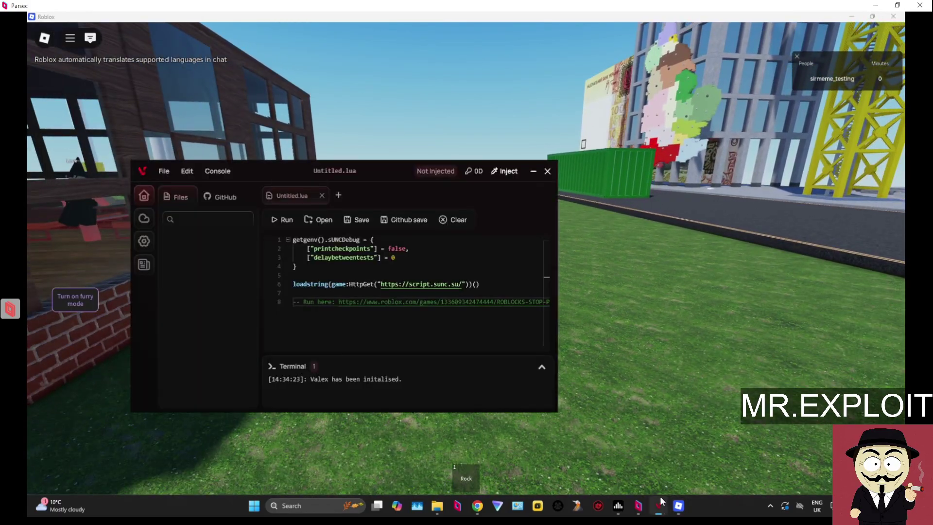
left_click(506, 172)
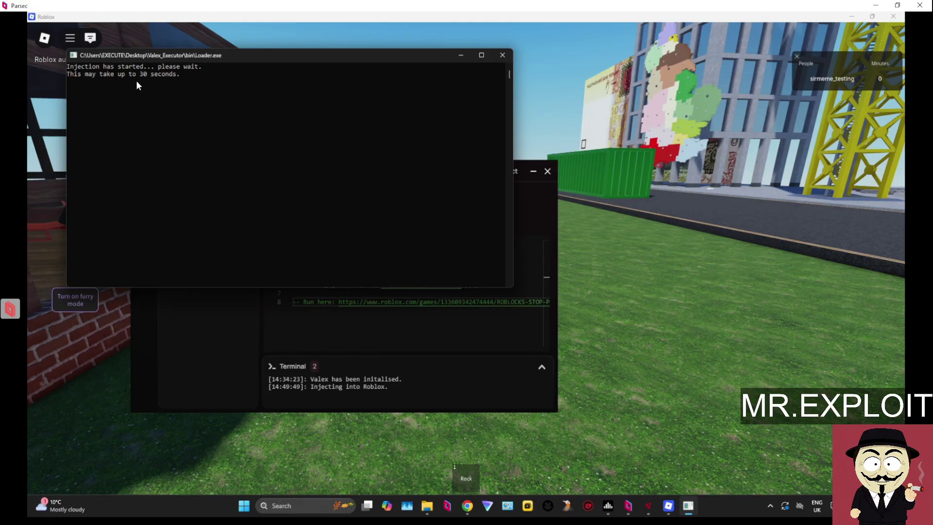
left_click_drag(186, 57, 275, 196)
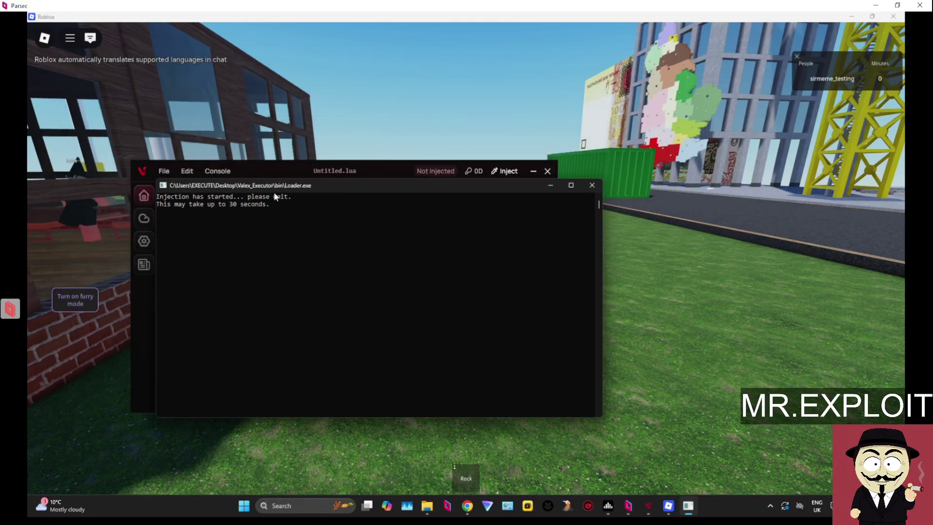
left_click_drag(278, 163, 277, 167)
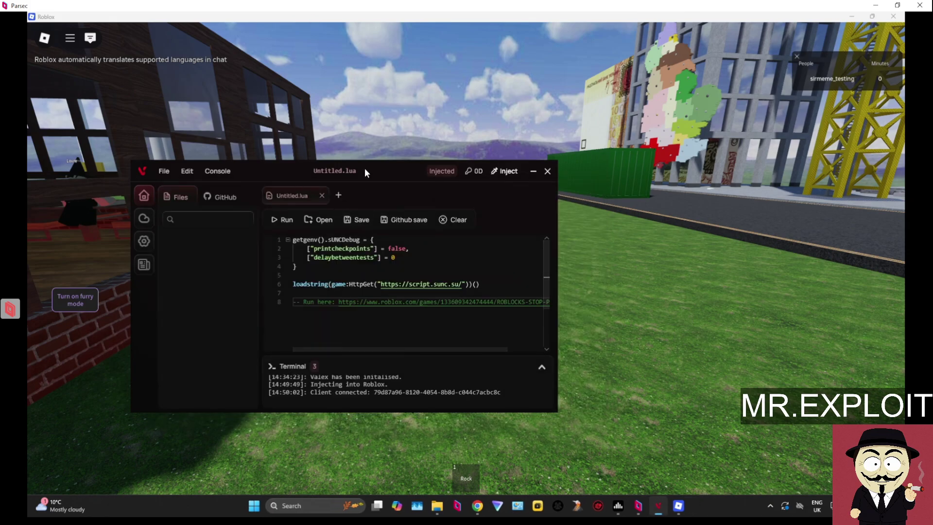
mouse_move(366, 173)
left_mouse_down()
mouse_move(538, 239)
mouse_move(642, 364)
mouse_move(412, 139)
mouse_move(372, 164)
left_mouse_up()
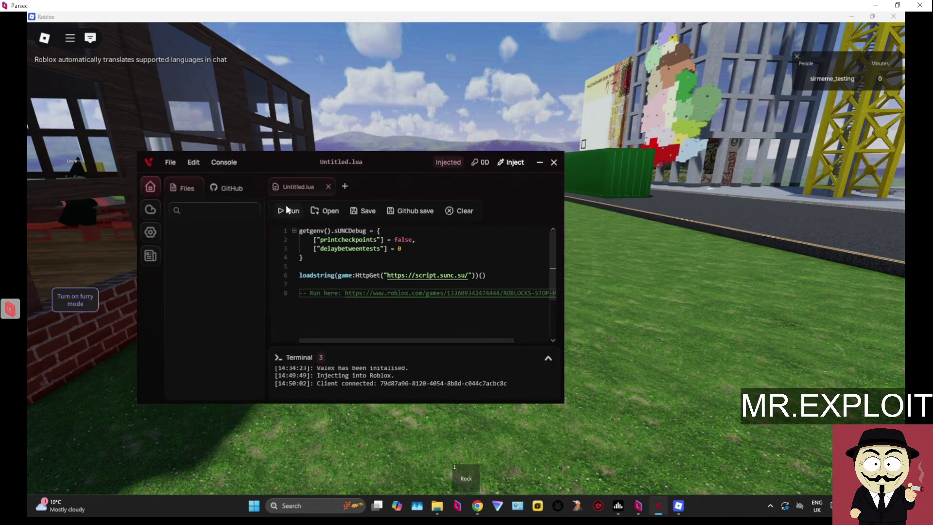
- Run the sUNC test script and open Roblox's Developer Console with F9
left_click(605, 209)
key("w")
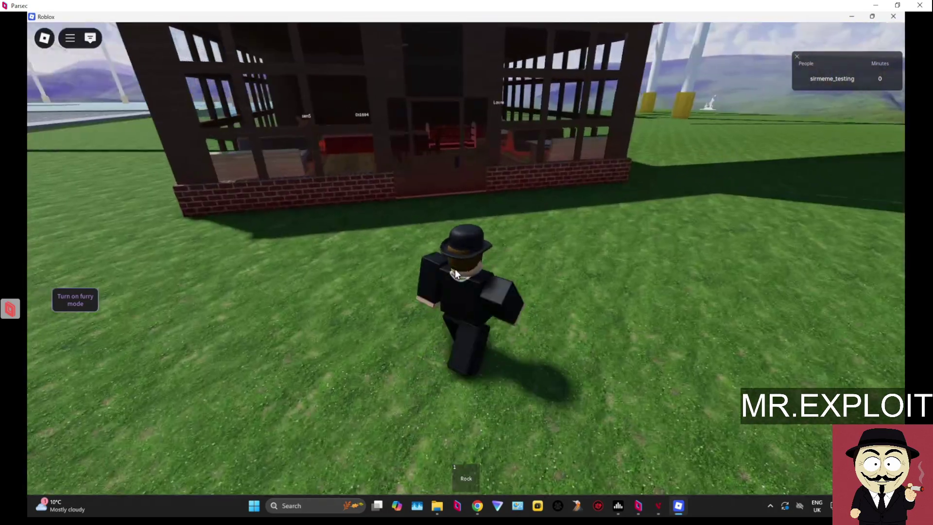
key("F9")
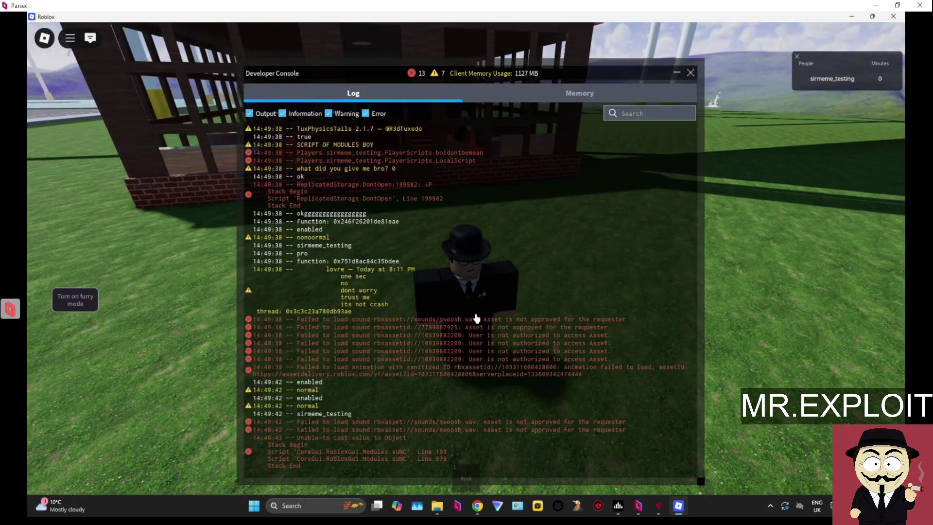
- Bring Valex back in front of the game and start a new script tab
key("alt+Tab")
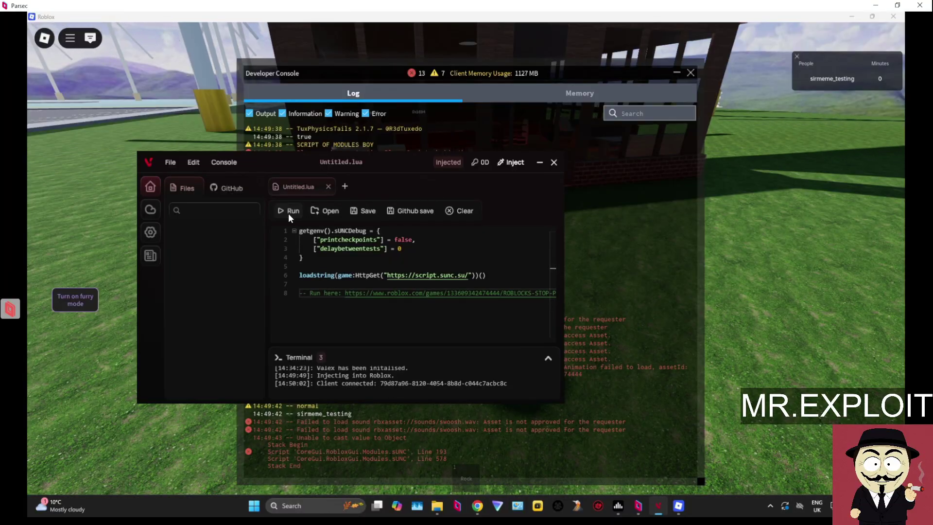
left_click_drag(377, 165, 394, 151)
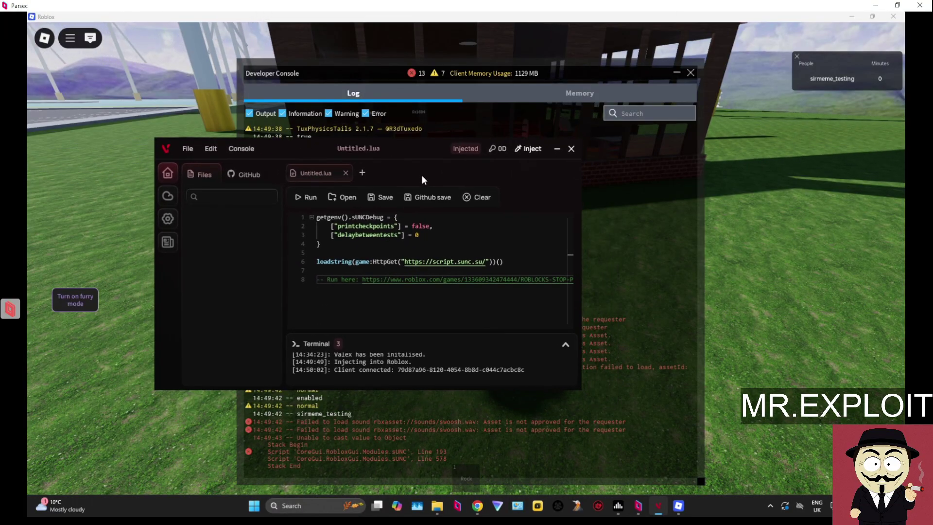
left_click(362, 173)
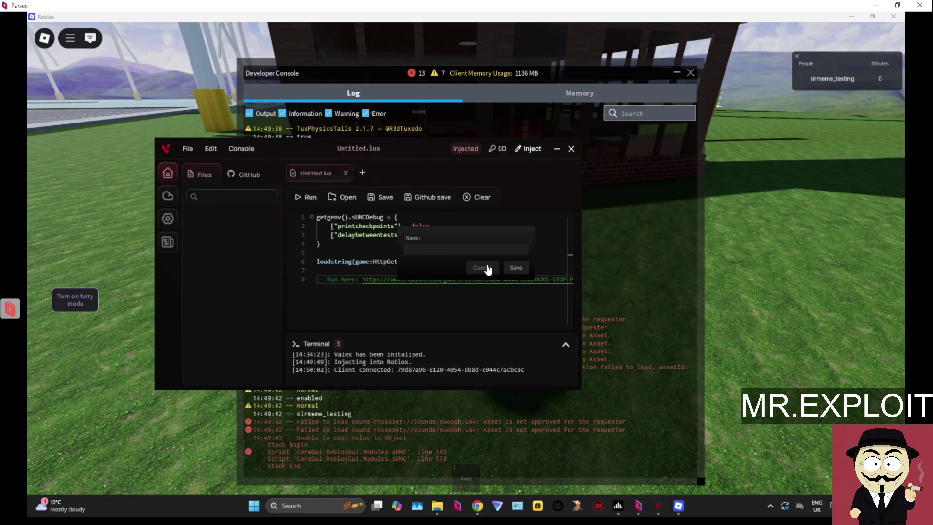
- Close Roblox and relaunch the game from its page
left_click(892, 18)
left_click(625, 210)
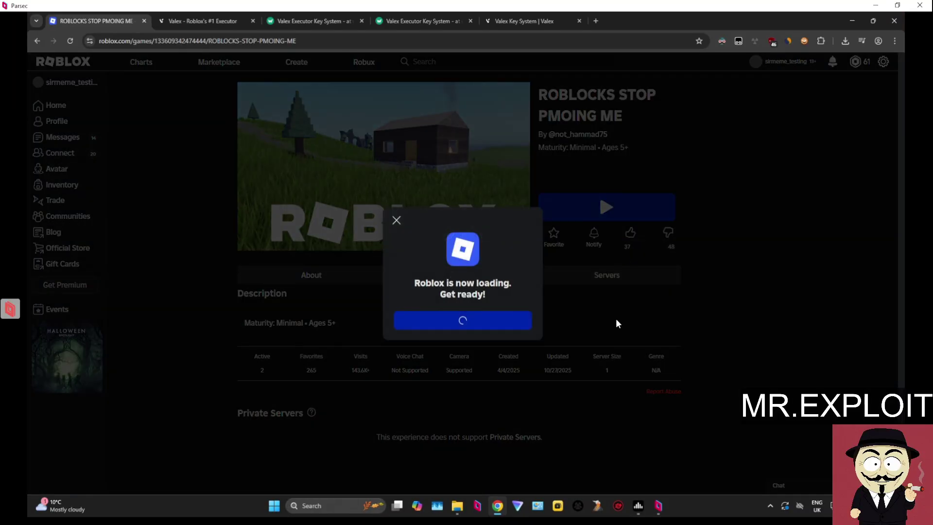
left_click(457, 505)
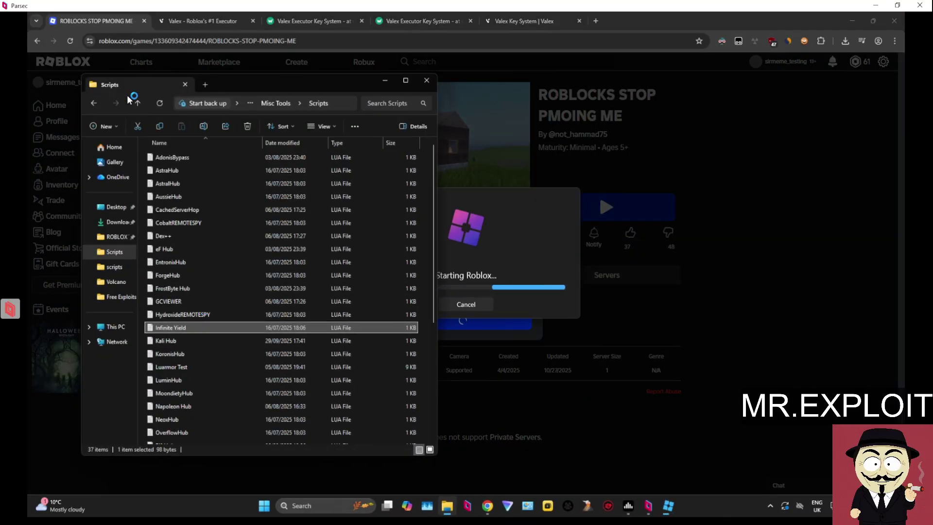
left_click(859, 23)
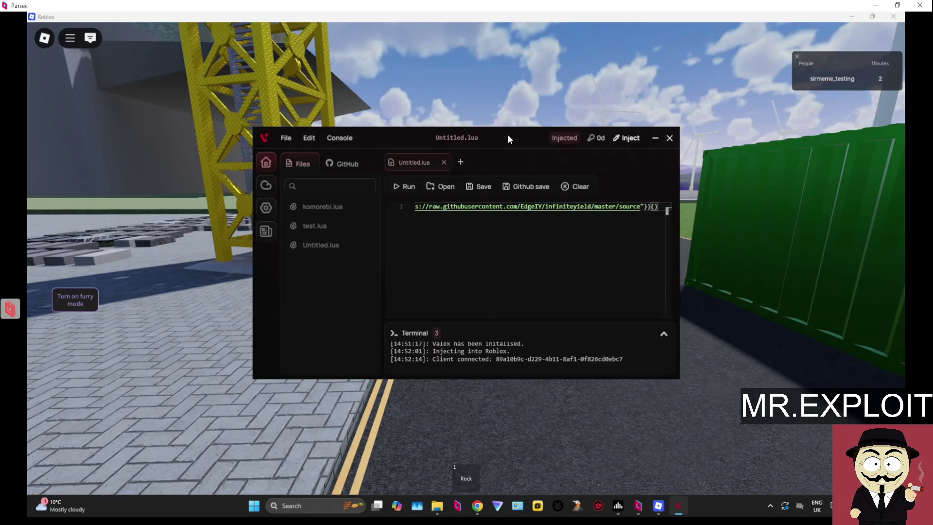
- Create a new script tab named yes.lua in Valex
left_click_drag(508, 139, 437, 154)
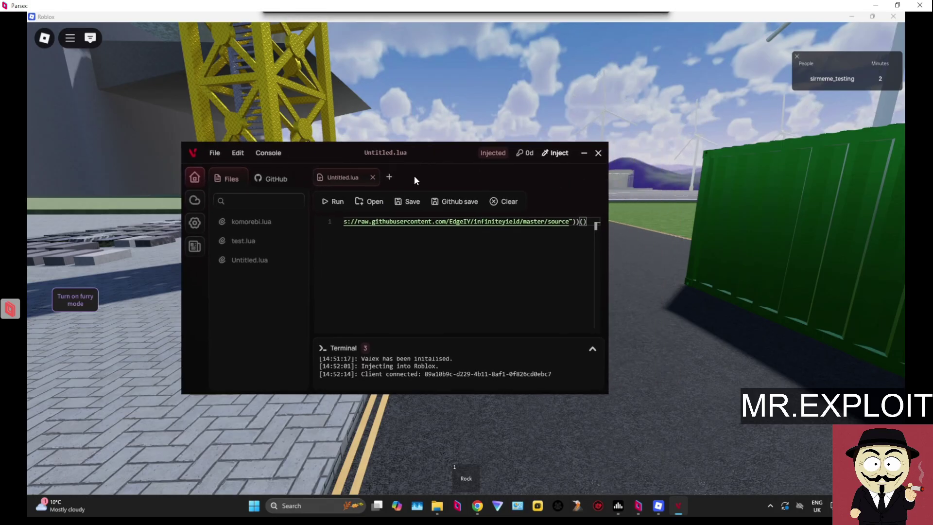
left_click(389, 177)
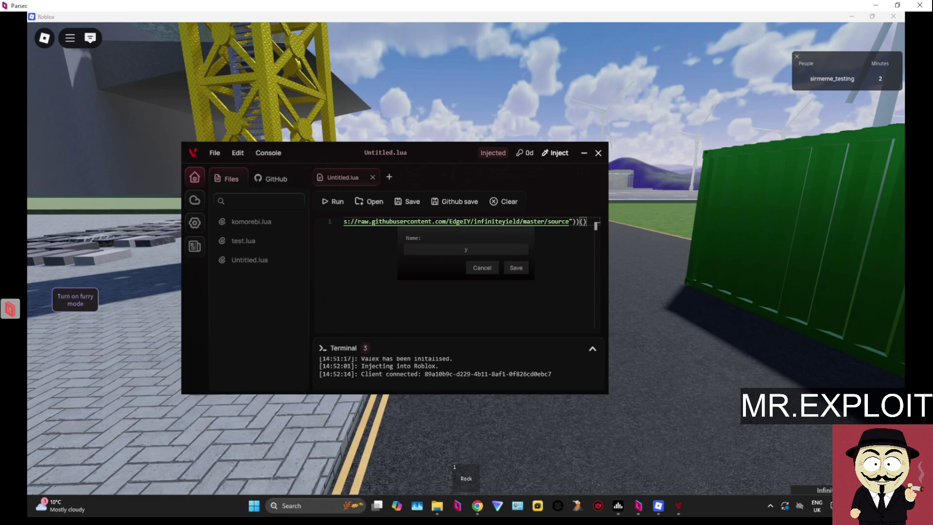
left_click(512, 268)
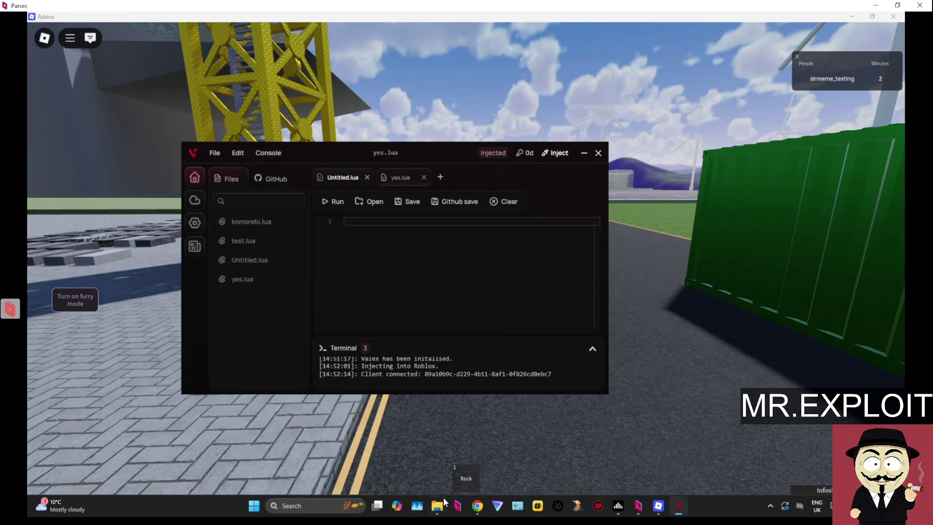
- Open the sUNC test file from the Scripts folder, select all its text, and return to the game
left_click(421, 461)
scroll(231, 350, "down", 5)
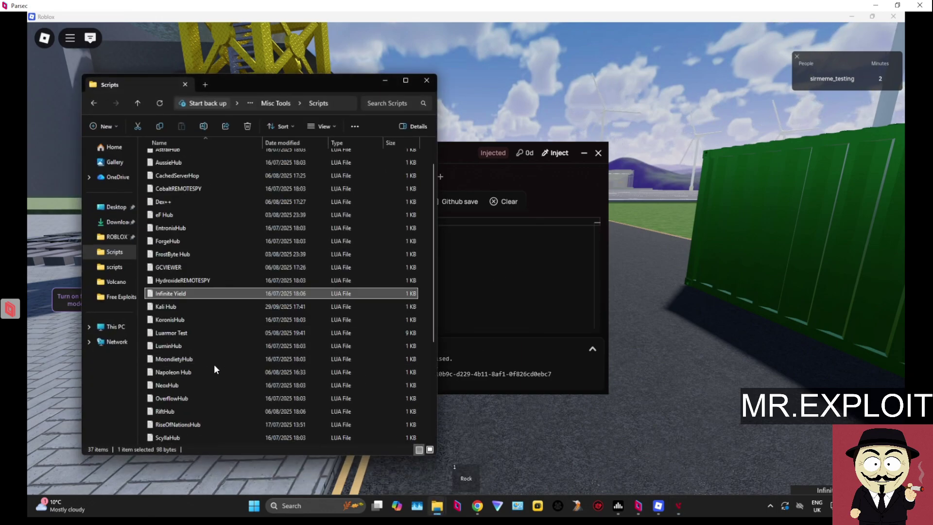
double_click(197, 320)
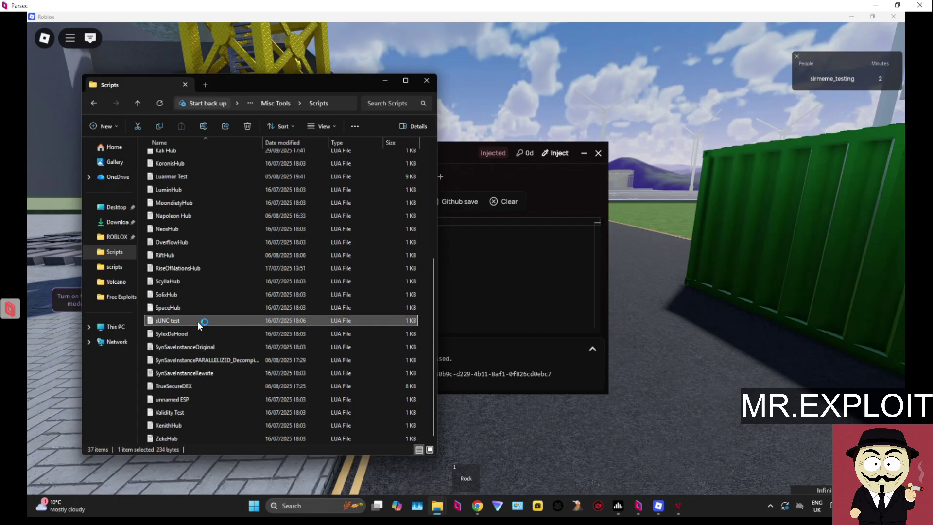
key("ctrl+a")
left_click(838, 108)
left_click(500, 232)
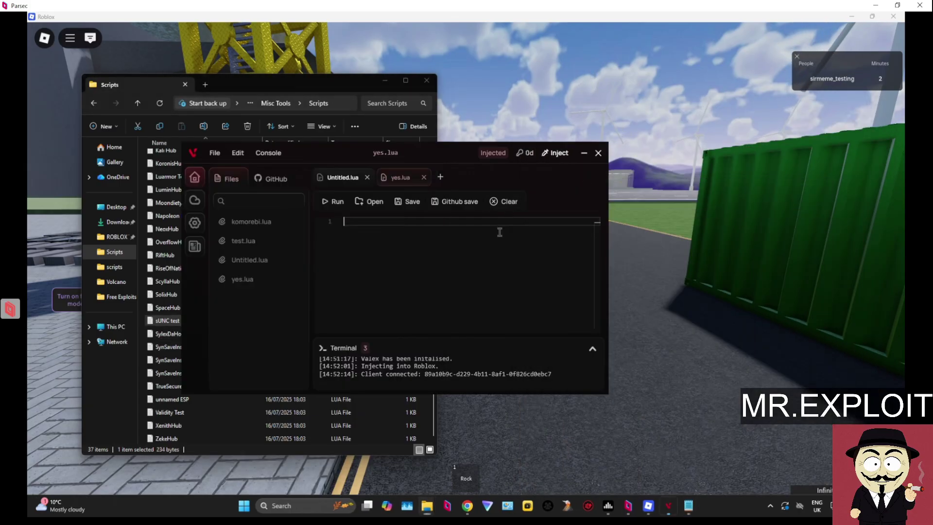
left_click(670, 306)
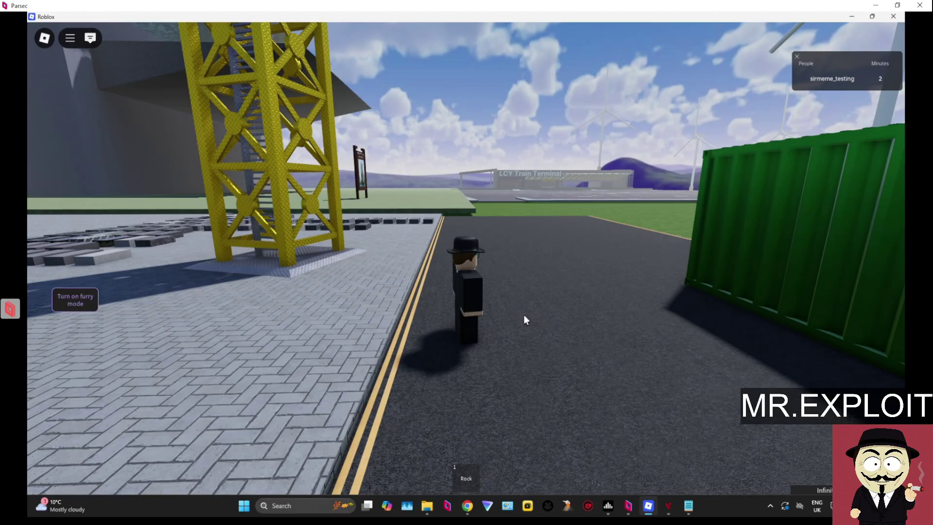
- Clear the editor and close the yes.lua tab, answering the File Already Exists prompt
key("F9")
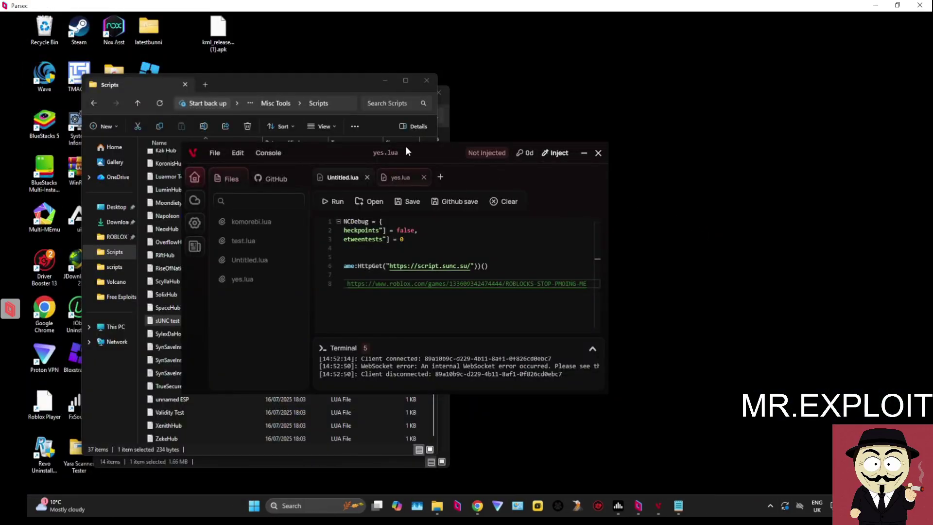
left_click_drag(412, 152, 408, 155)
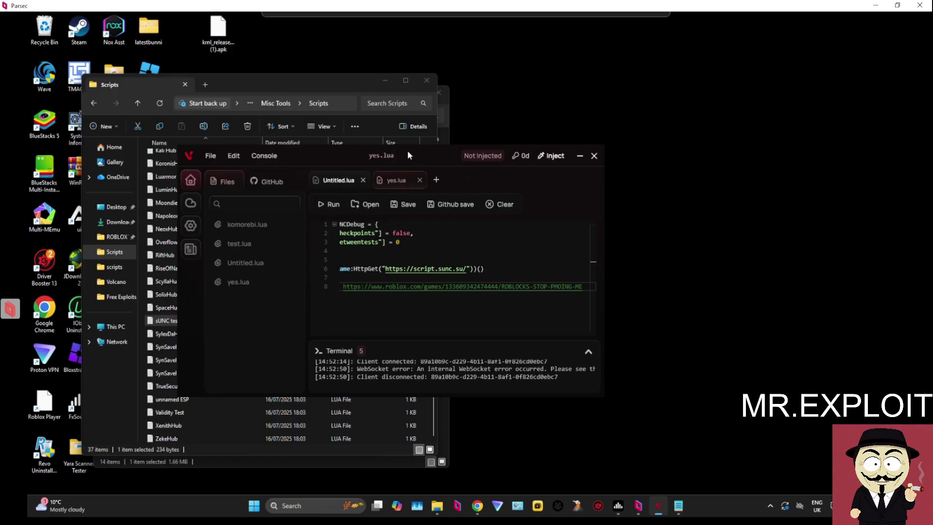
left_click(497, 208)
left_click(420, 181)
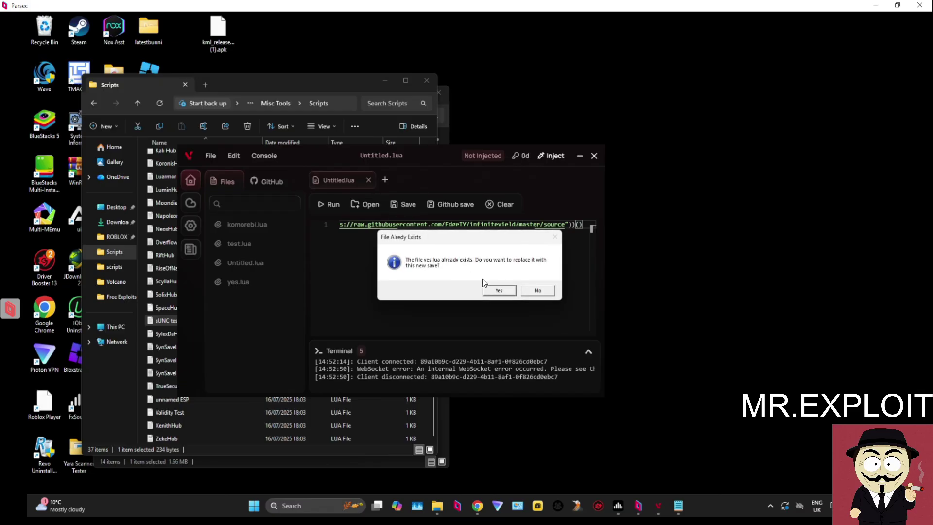
left_click(527, 293)
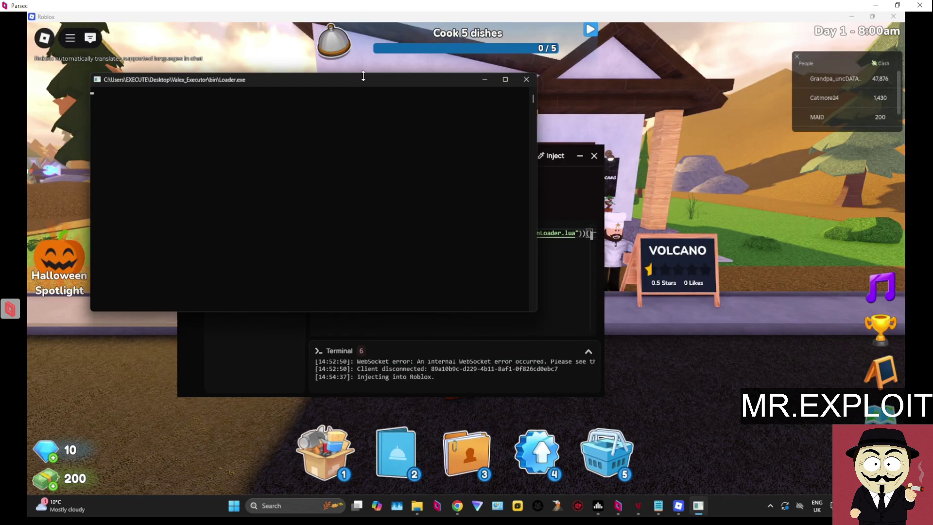
- Push the Loader.exe console out of view and return to Roblox to see the Zeke Hub panel
left_click_drag(282, 77, 389, 245)
left_click_drag(579, 246, 580, 298)
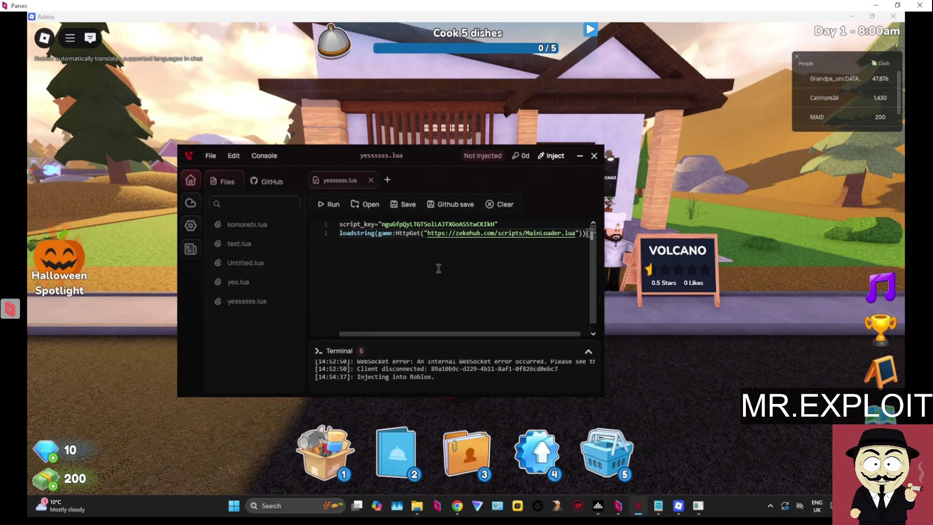
left_click(663, 337)
key("w")
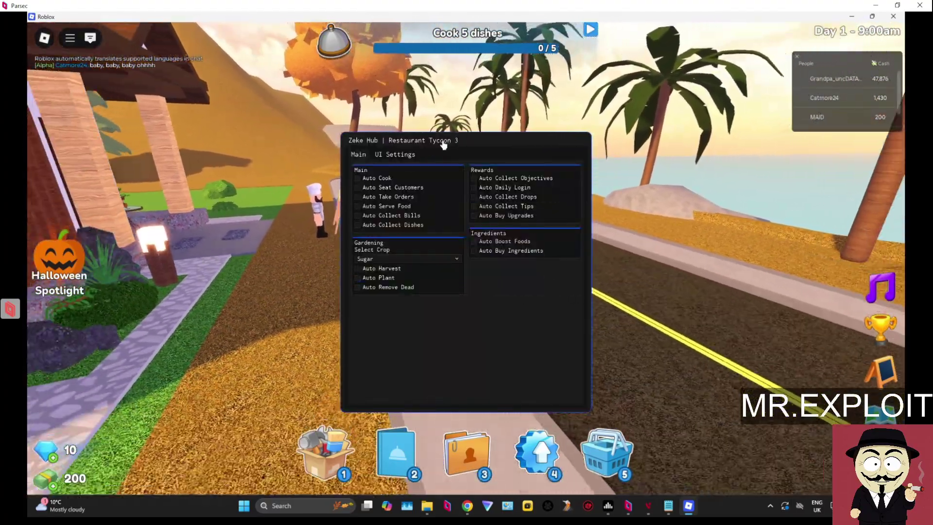
- Enable Zeke Hub's Main options: Auto Take Orders, Serve Food, Collect Bills and Collect Dishes
left_click_drag(413, 144, 261, 193)
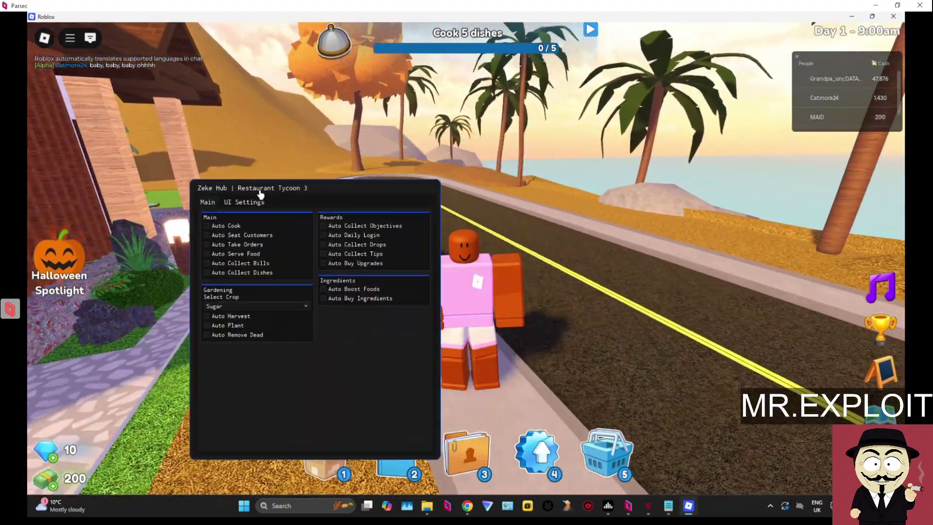
left_click(219, 245)
left_click(219, 253)
left_click(219, 263)
left_click(220, 272)
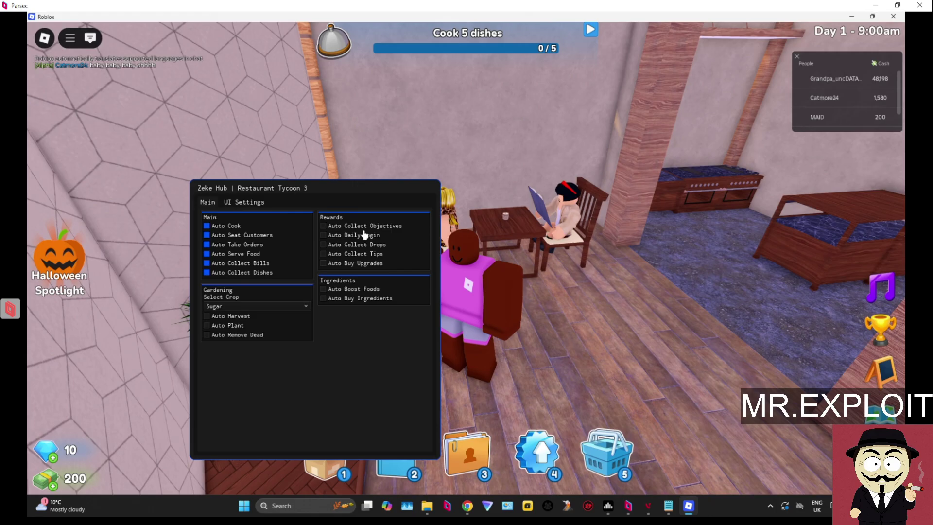
- Enable the Rewards options Auto Daily Login, Collect Drops and Collect Tips, then reposition the panel
left_click(366, 235)
left_click(365, 245)
left_click(364, 255)
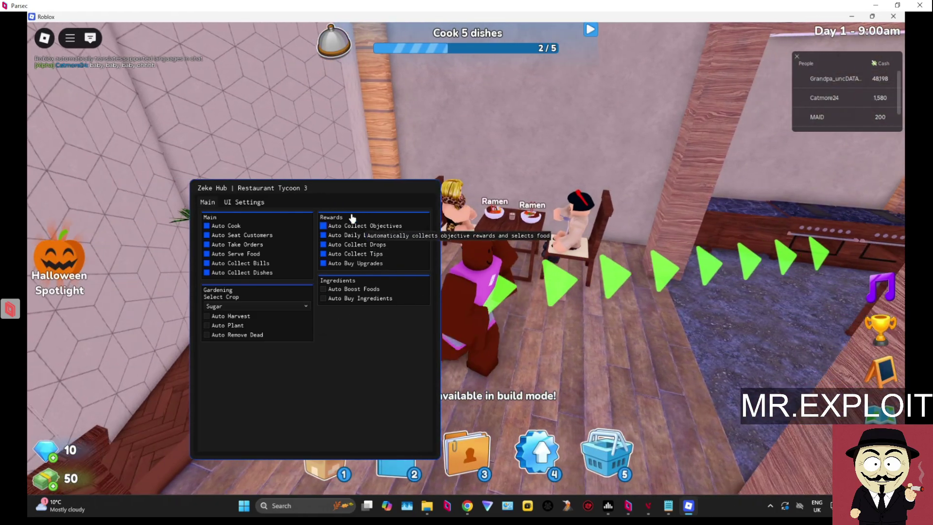
left_click_drag(352, 219, 287, 150)
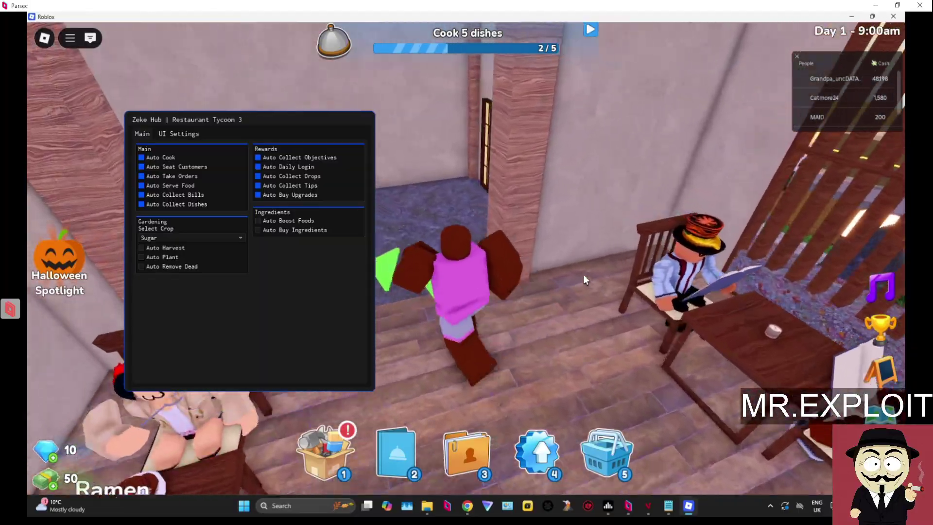